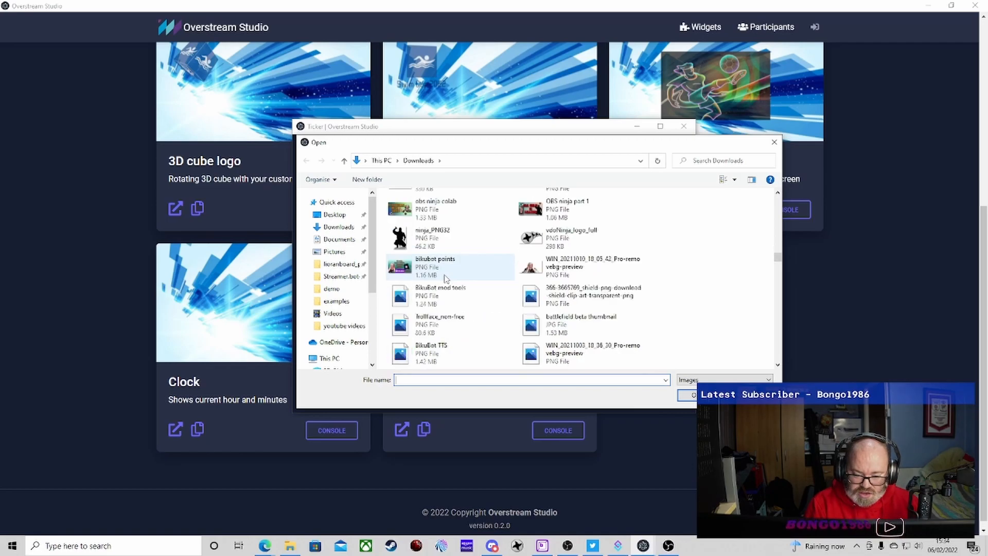
Load the Twitch app logo PNG from the Downloads folder as the ticker's logo.
scroll(445, 278, "down", 6)
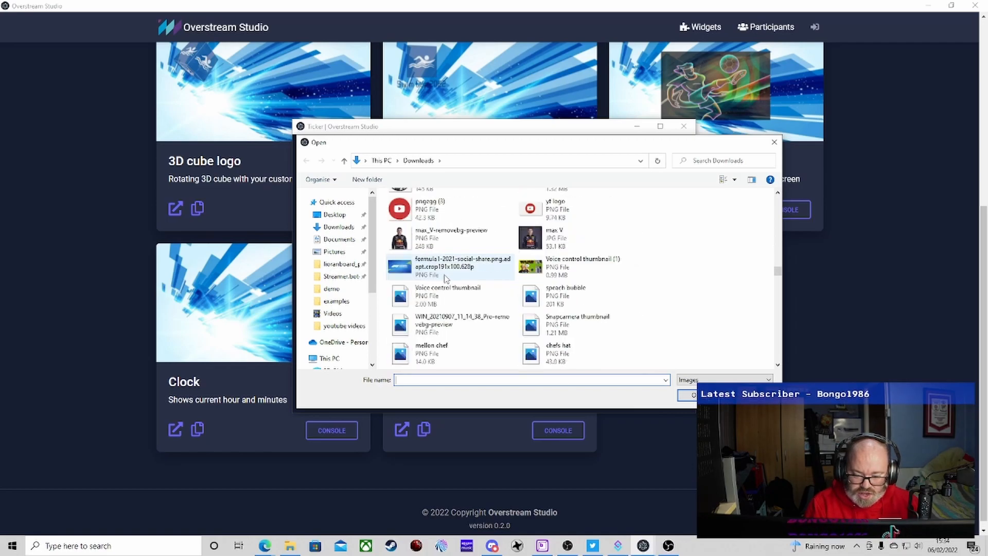
scroll(446, 278, "down", 5)
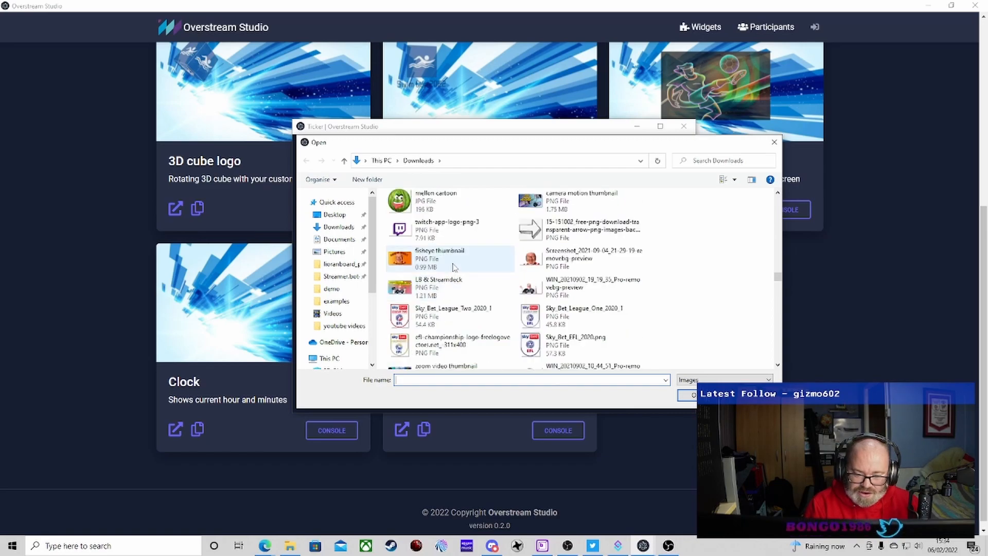
scroll(446, 273, "up", 1)
left_click(401, 323)
left_click(688, 395)
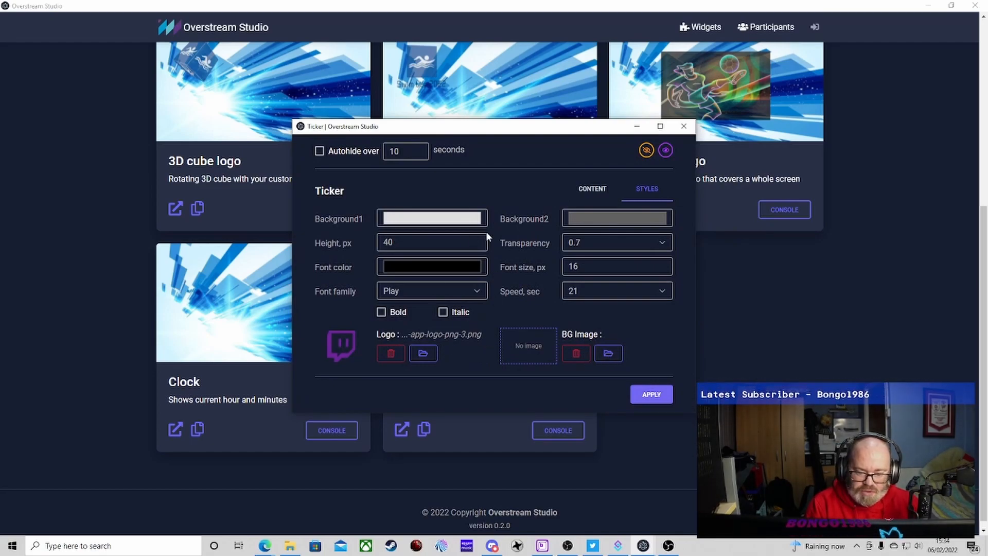
Set the ticker's Background1 colour to bright red and its Background2 colour to light blue, RGB 0, 175, 250.
left_click(456, 224)
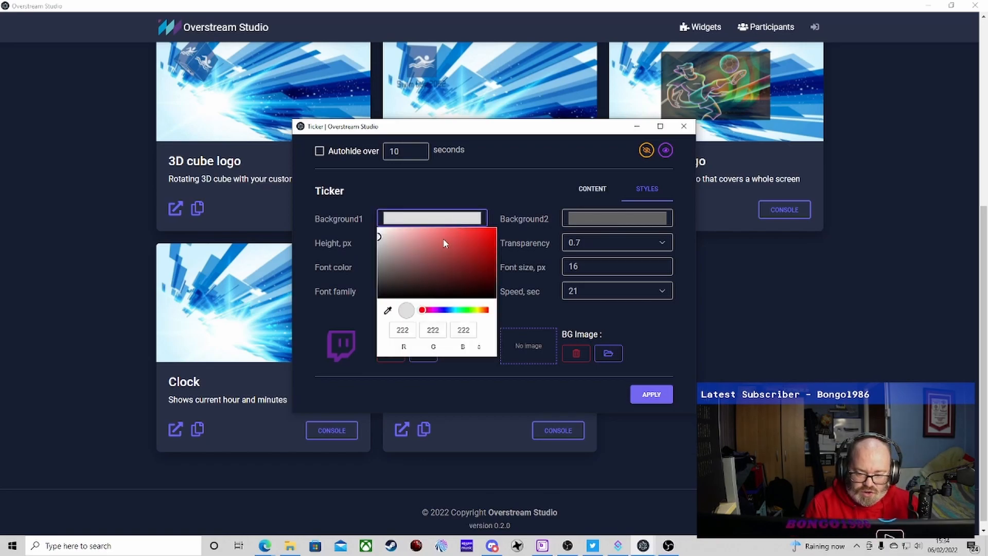
left_click(493, 234)
left_click(597, 213)
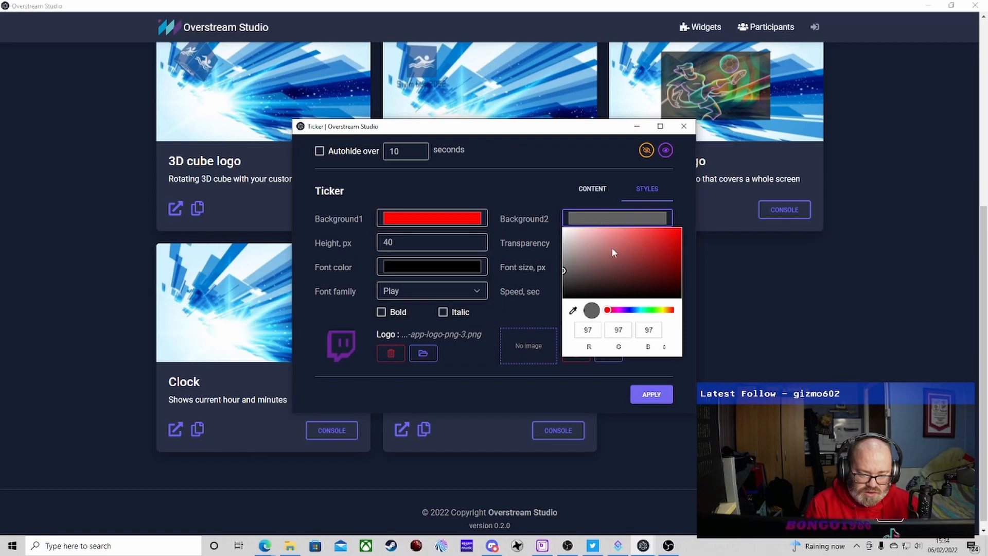
left_click(636, 311)
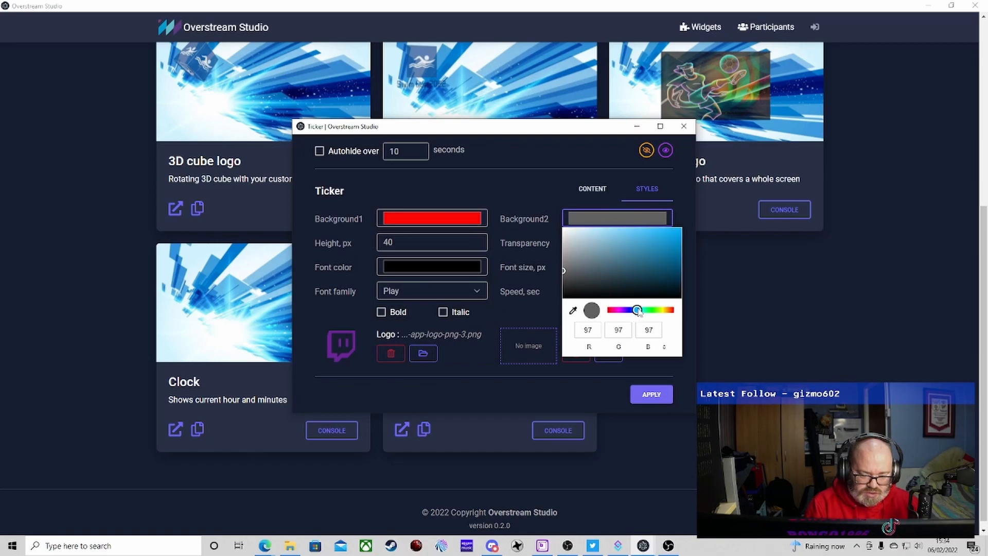
left_click(679, 231)
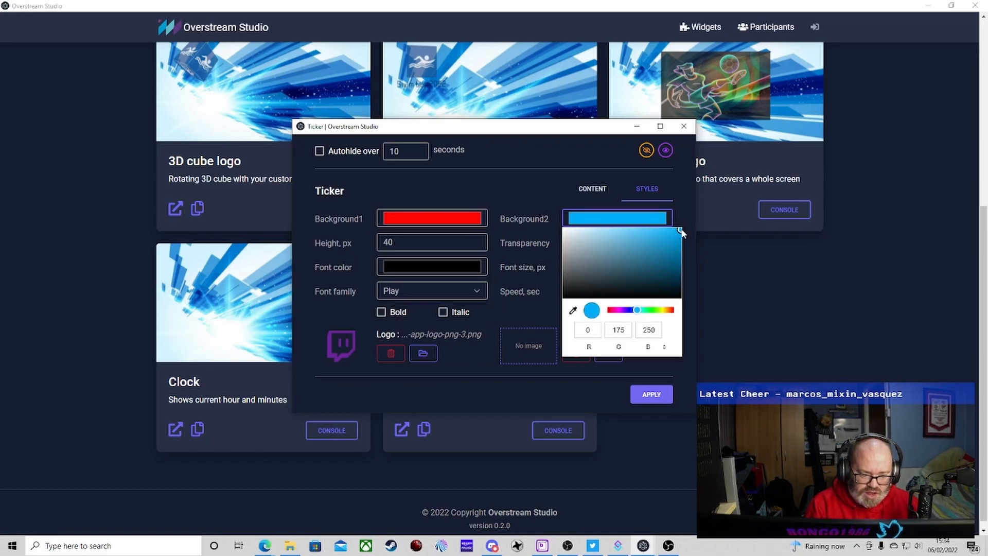
left_click(636, 372)
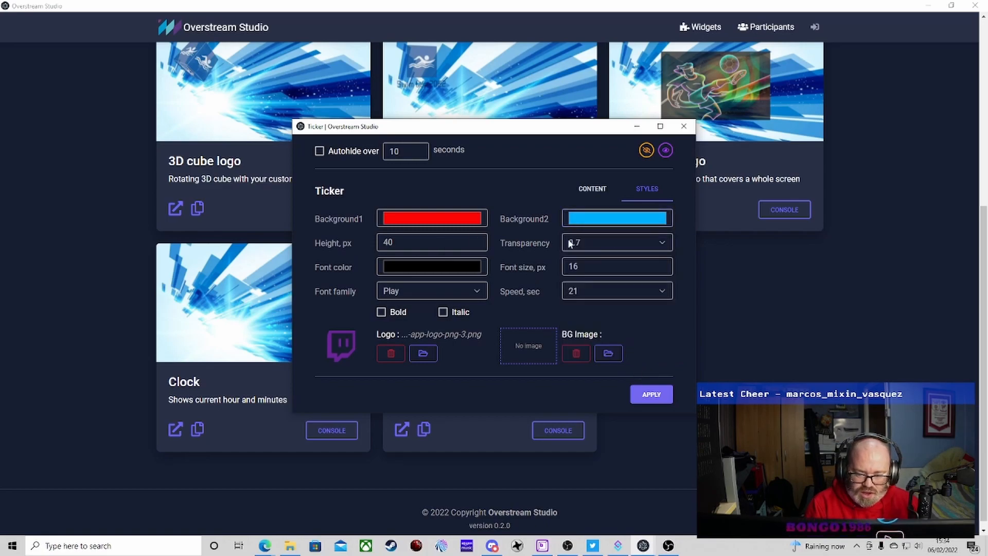
Review the ticker's transparency, font color, font family and speed options, and apply the styles.
left_click(650, 242)
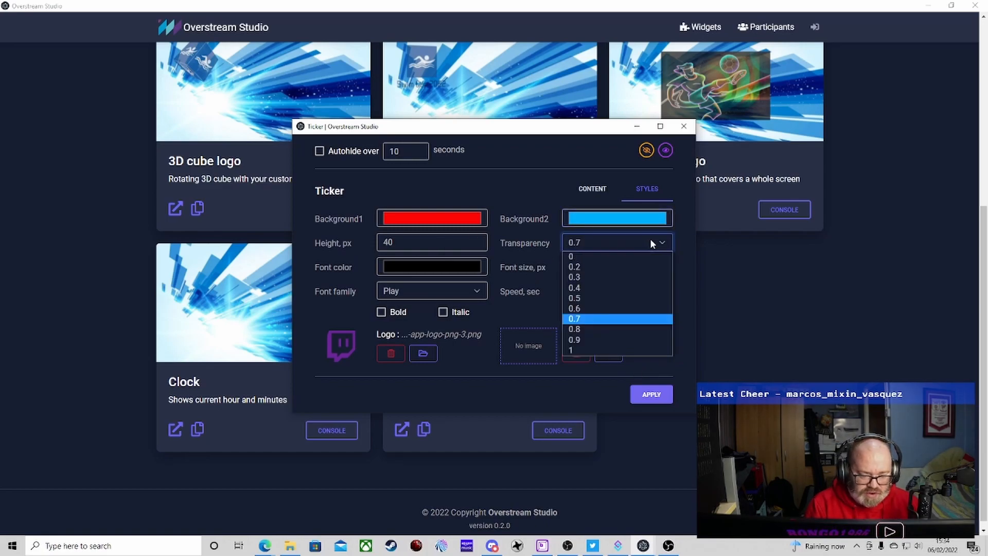
left_click(612, 320)
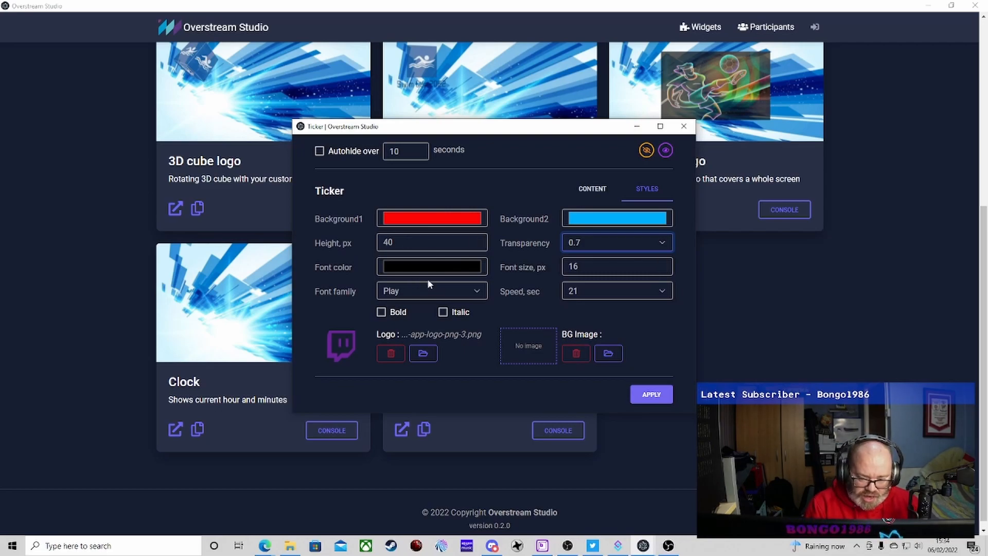
left_click(432, 268)
left_click(498, 270)
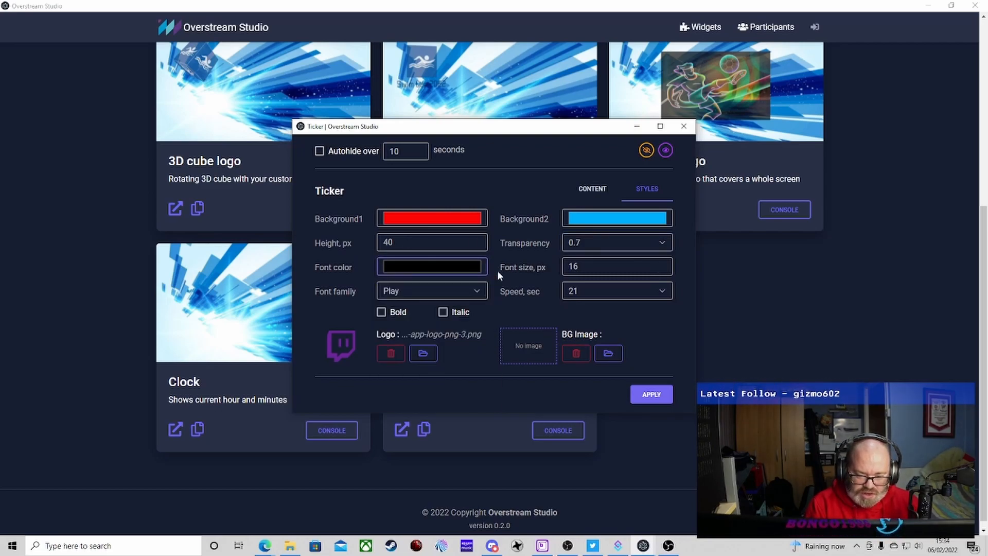
left_click(476, 292)
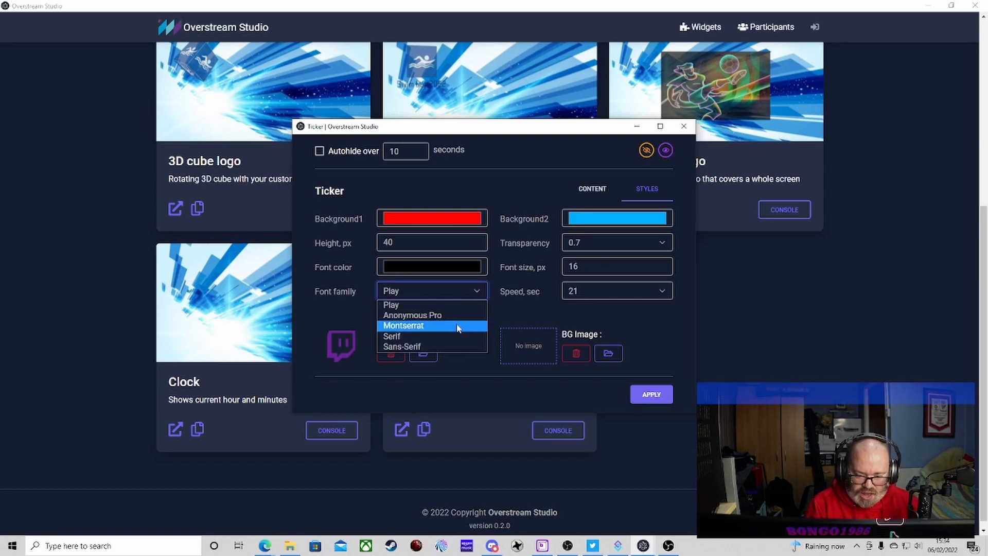
left_click(578, 303)
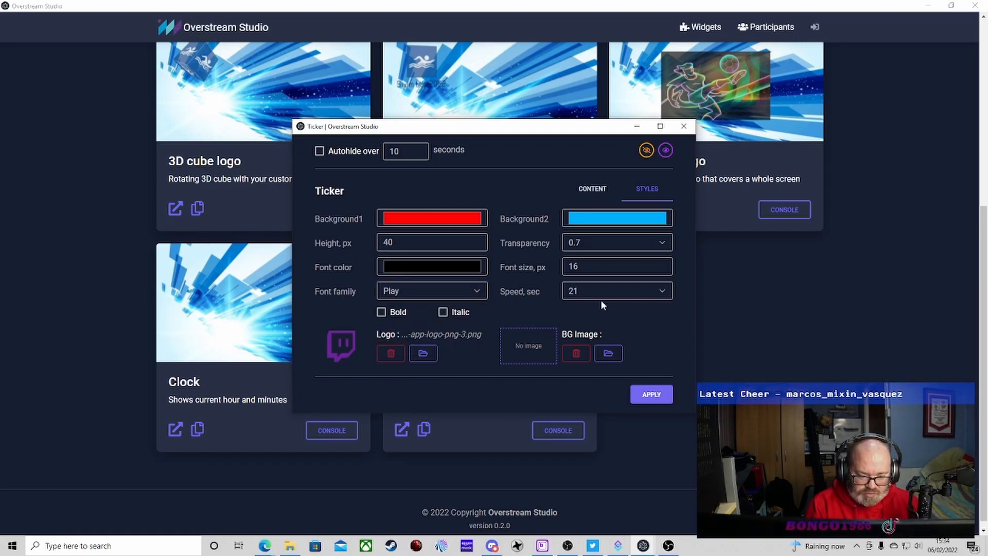
left_click(588, 288)
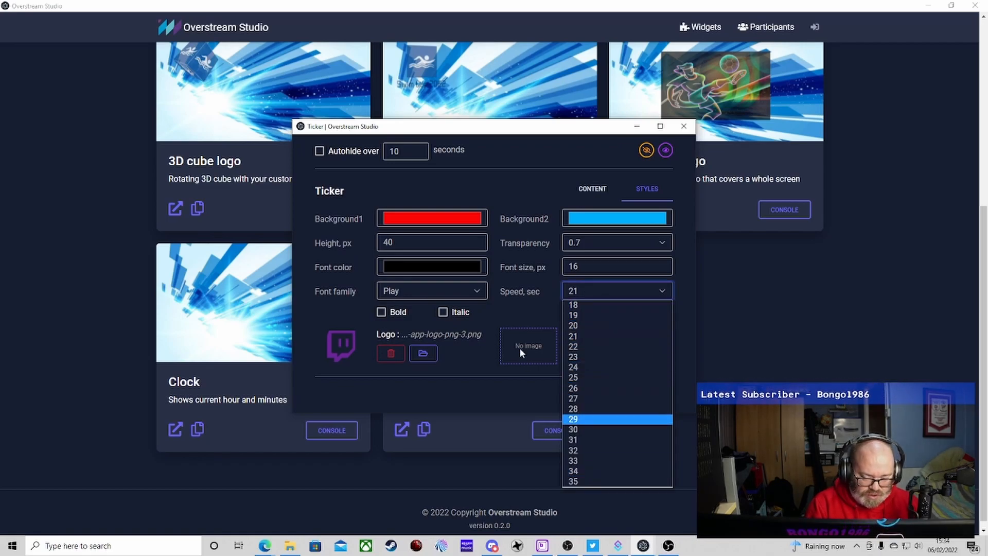
left_click(518, 313)
left_click(642, 396)
Replace the first ticker message in the content settings with "Subscribe to the YouTube channel".
left_click(587, 190)
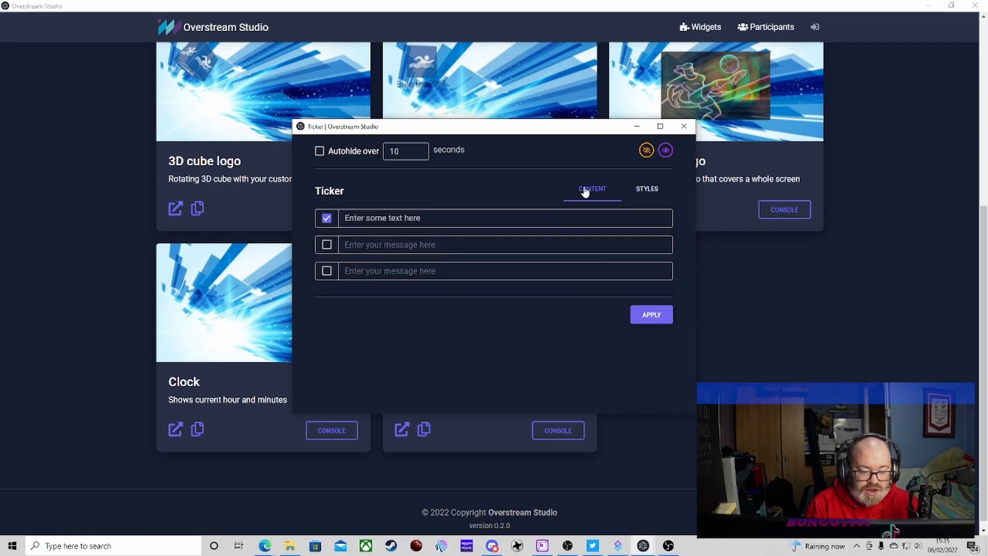
left_click(487, 223)
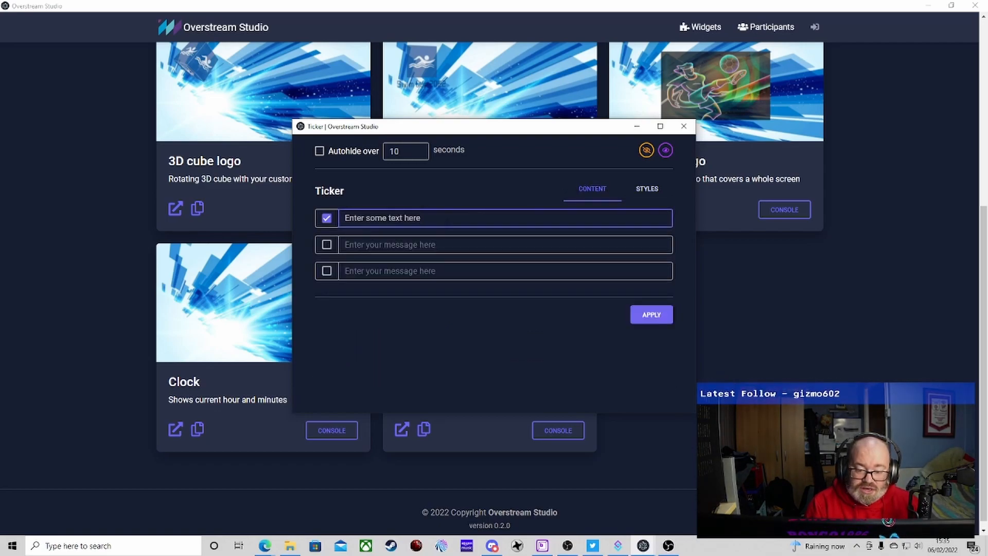
key("BackSpace")
key("BackSpace")
key("BackSpace")
key("BackSpace")
key("BackSpace")
key("BackSpace")
key("BackSpace")
key("BackSpace")
key("BackSpace")
key("ctrl+a")
key("BackSpace")
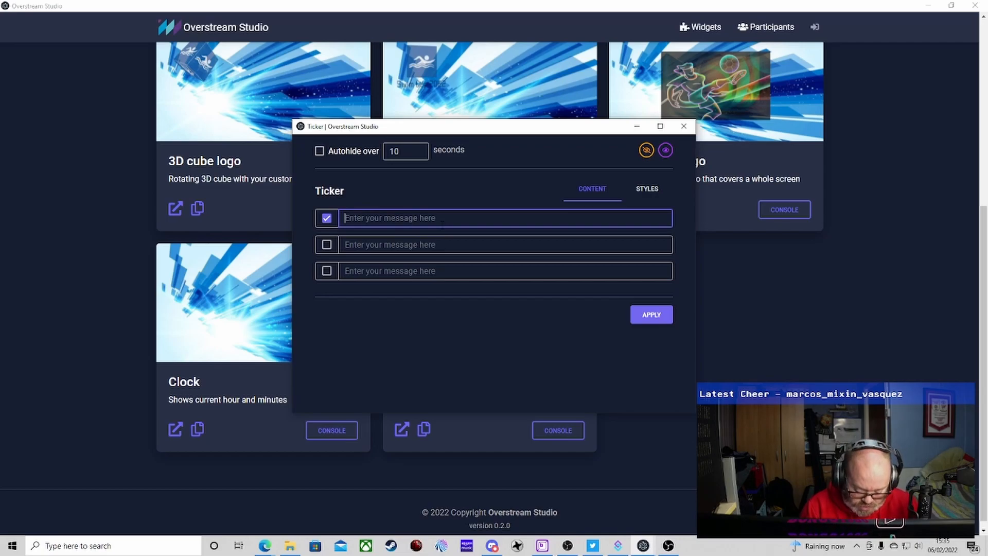
type("Subs")
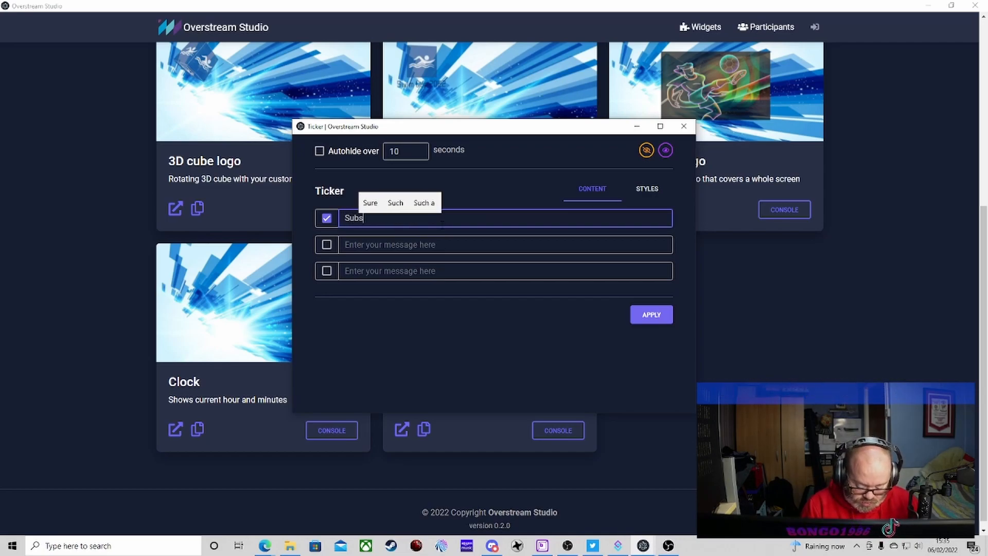
type("cribe to th")
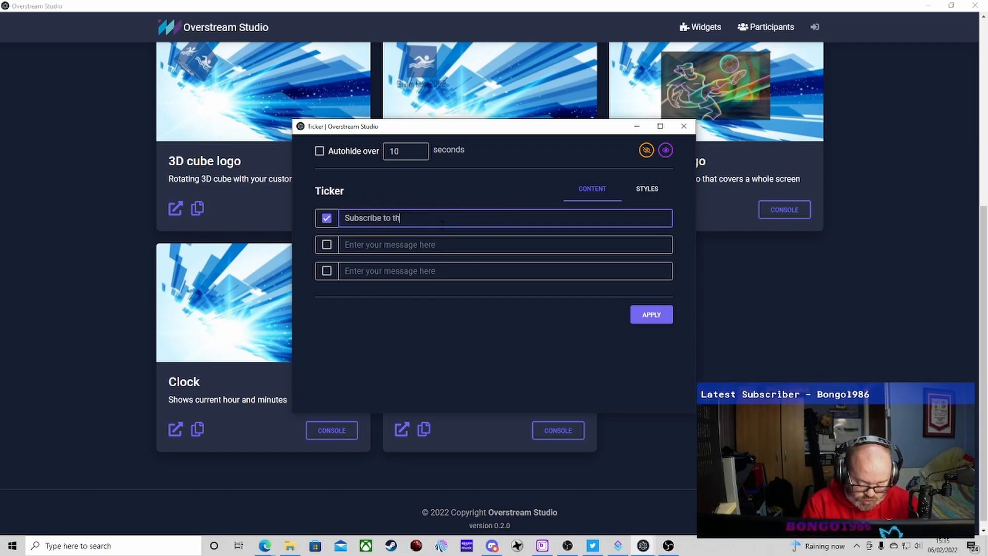
type("e You")
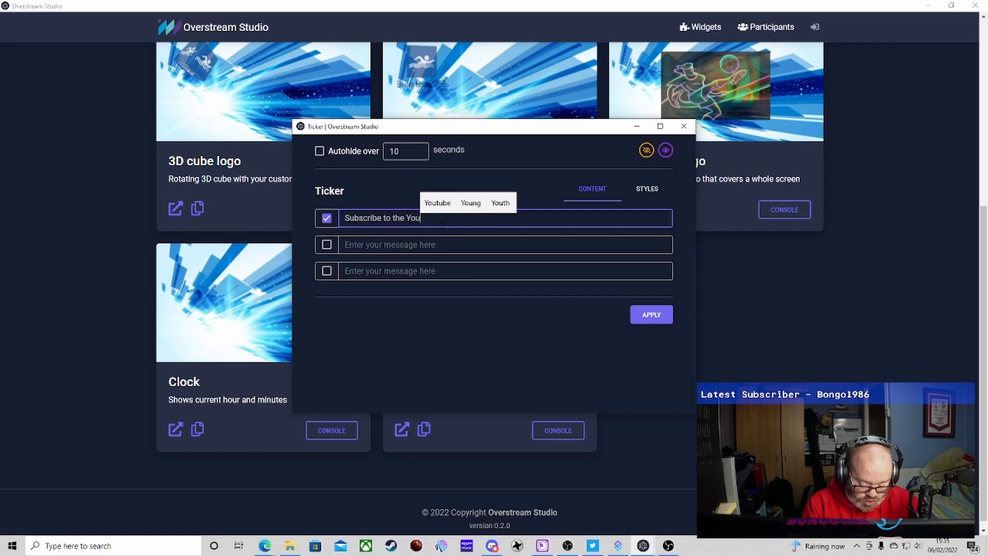
type("Tube chanel")
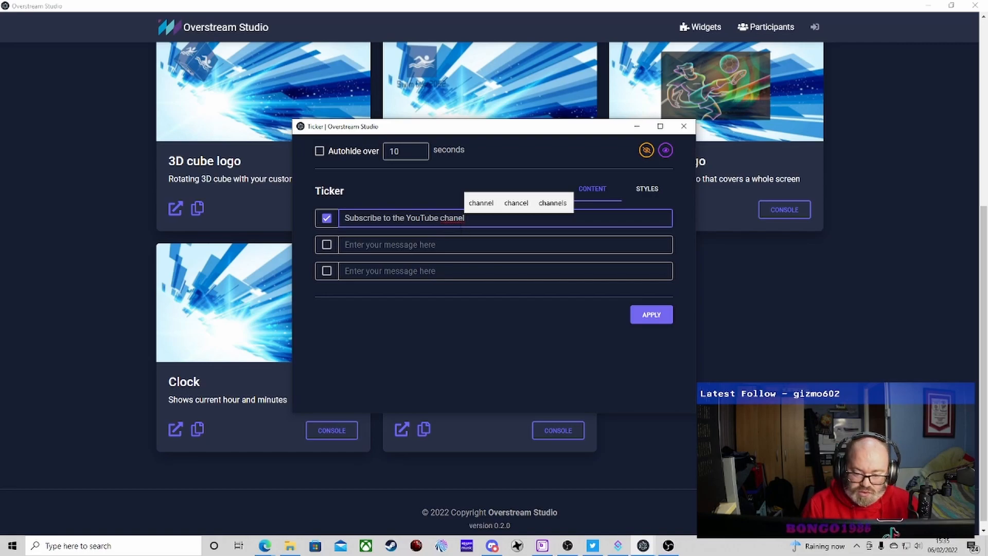
left_click(481, 202)
Enable the second ticker message with the text "Press the LIKE button" and apply the content.
left_click(329, 249)
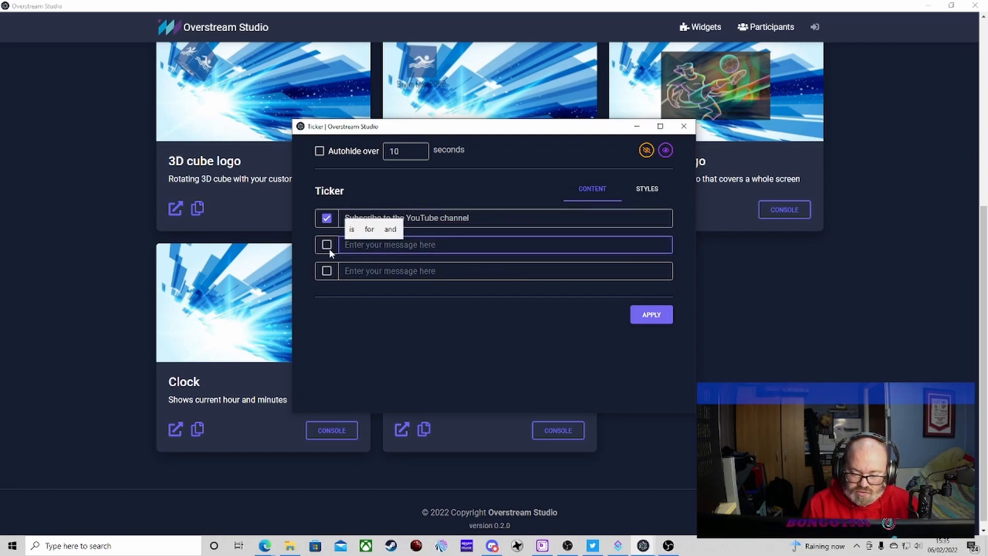
left_click(330, 249)
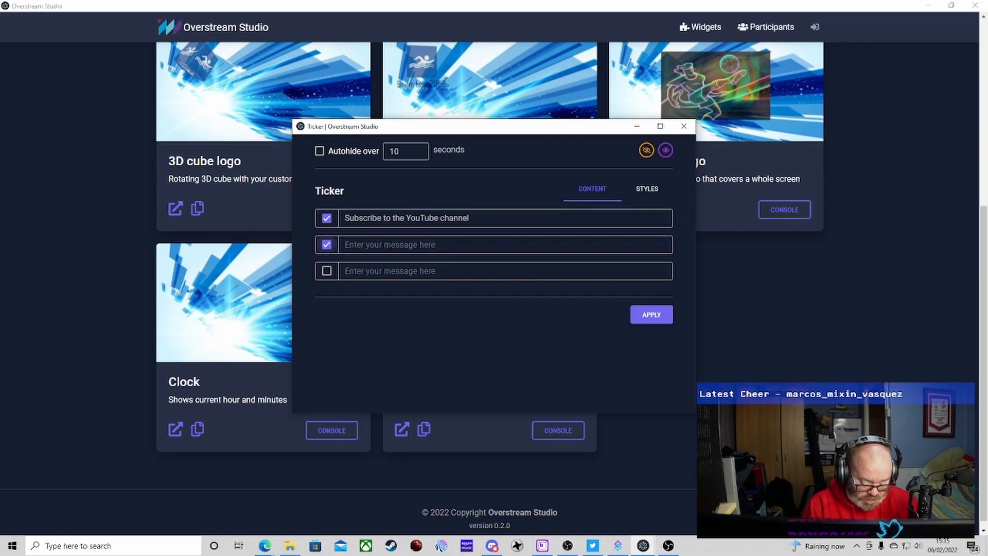
left_click(391, 245)
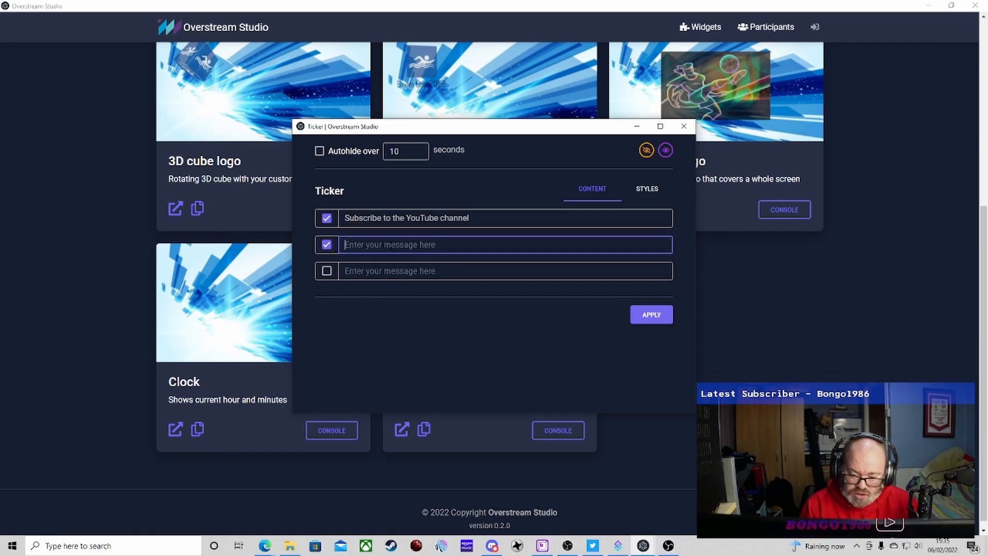
type("Press the LIKE butto")
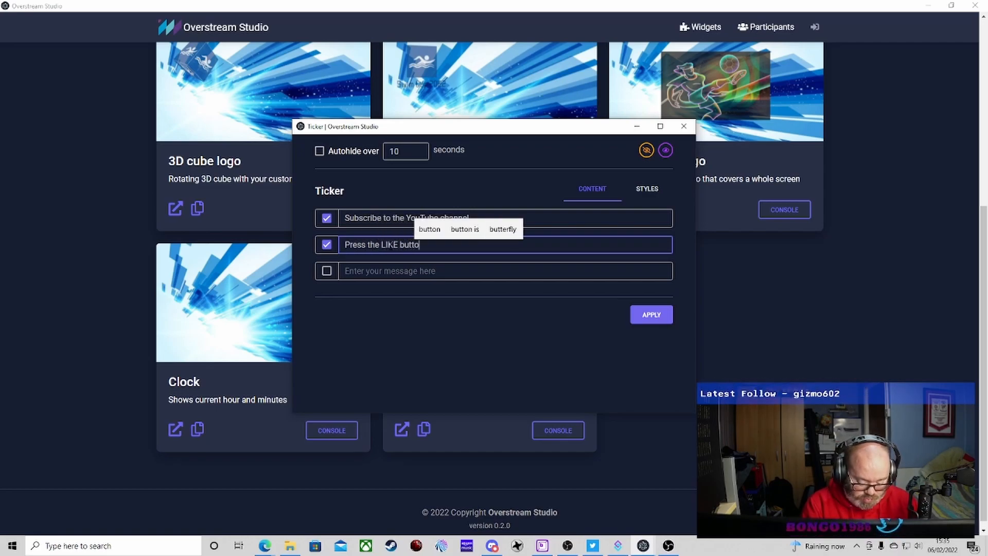
type("n")
left_click(646, 313)
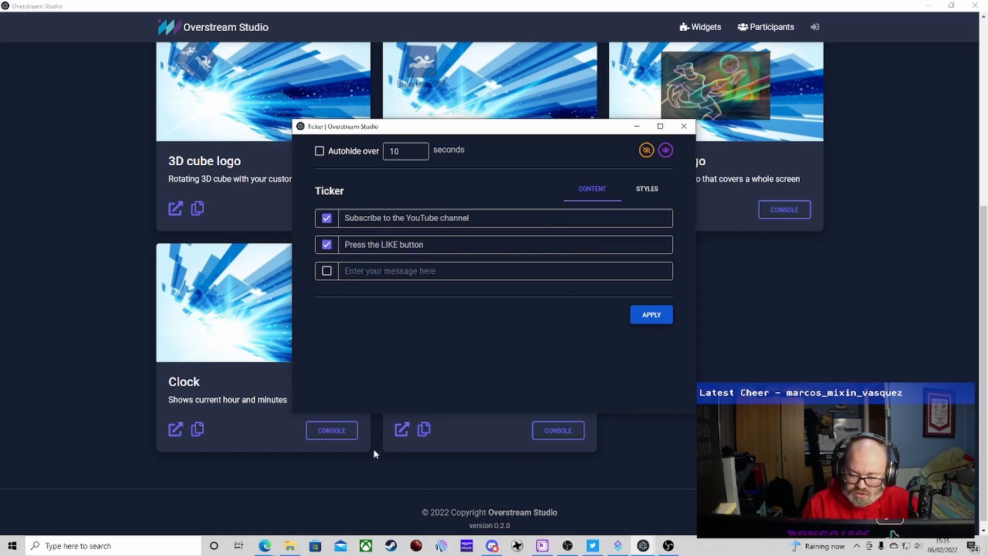
Copy the Ticker widget's URL from the widget list and switch to OBS.
left_click(502, 448)
left_click(423, 431)
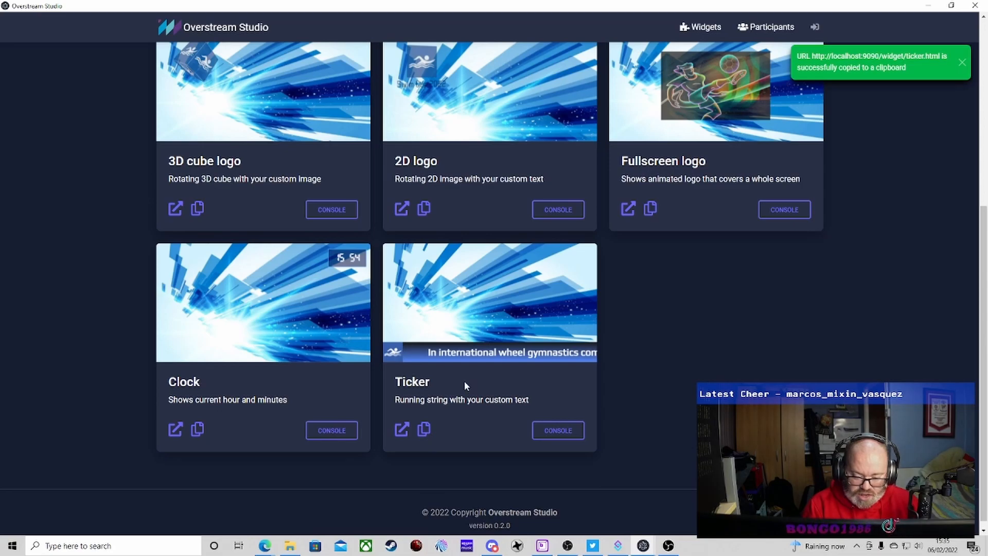
left_click(668, 545)
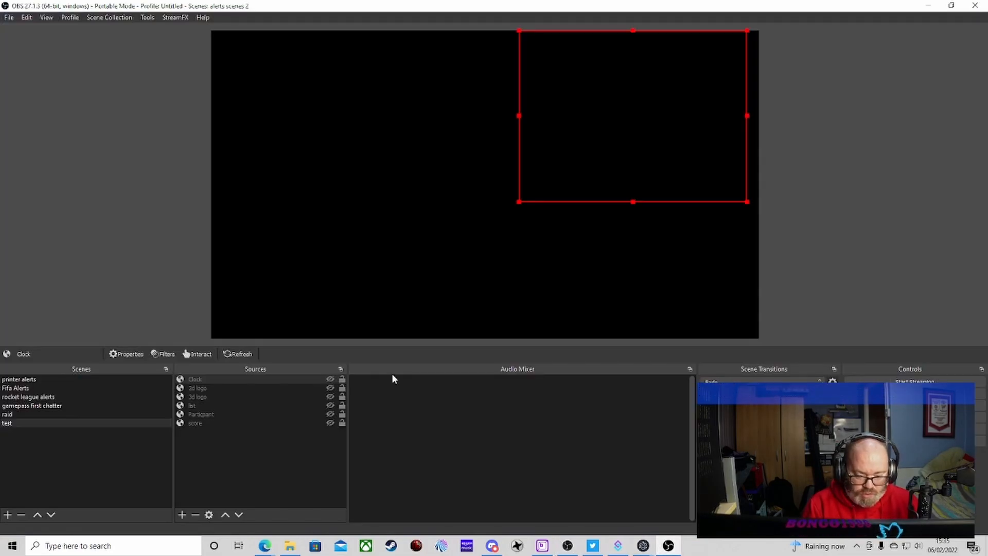
Add a new Browser source named "Ticker" to the test scene.
right_click(224, 455)
mouse_move(265, 463)
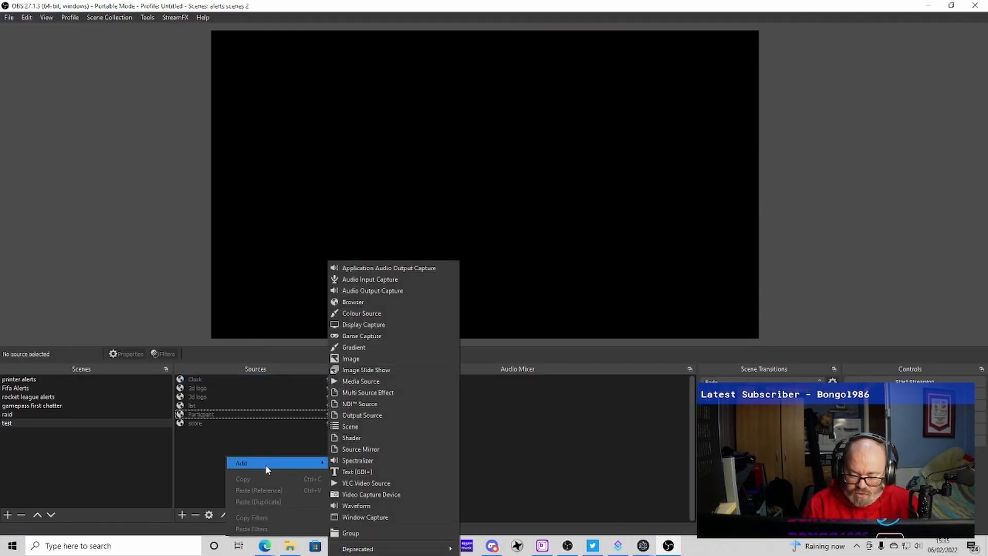
left_click(374, 301)
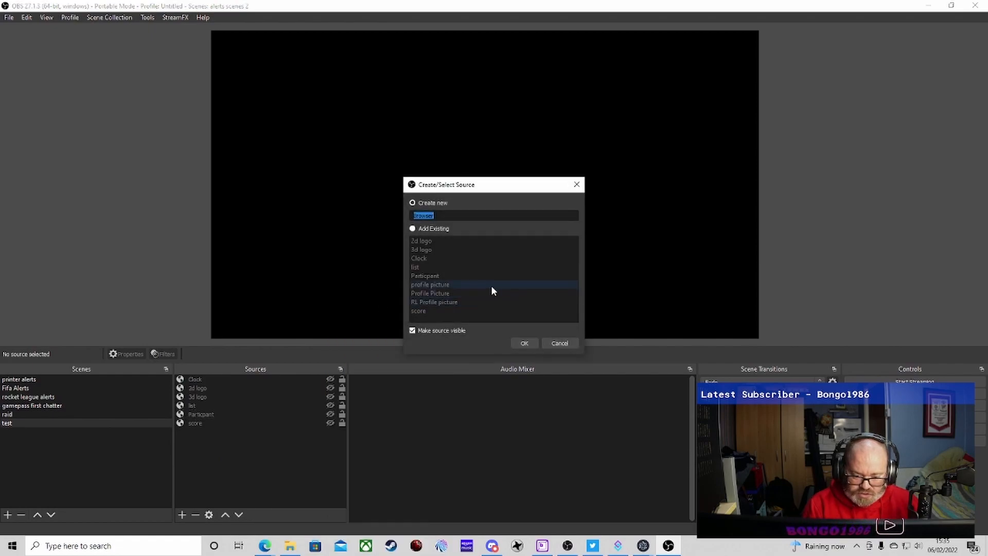
type("Ticker")
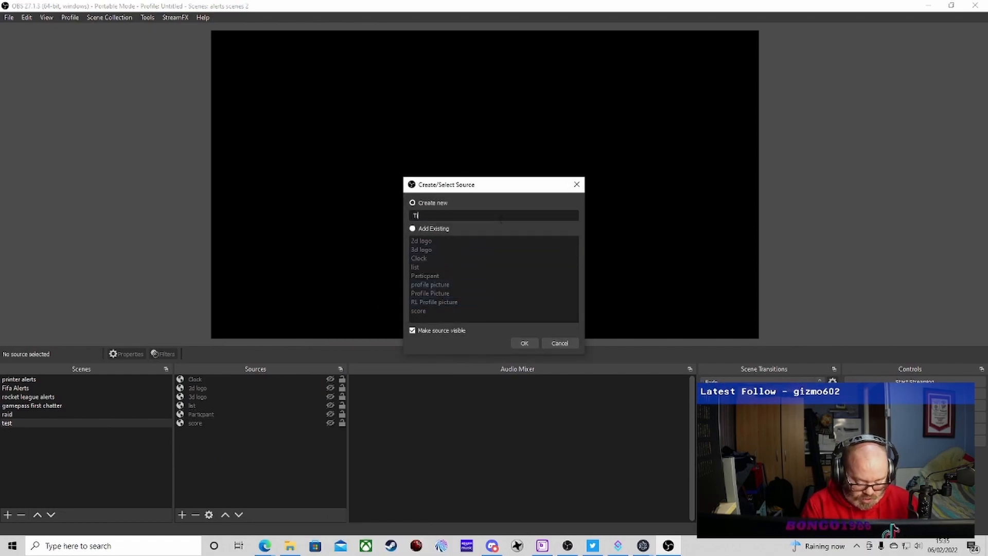
left_click(525, 342)
left_click_drag(470, 314, 348, 310)
key("ctrl+v")
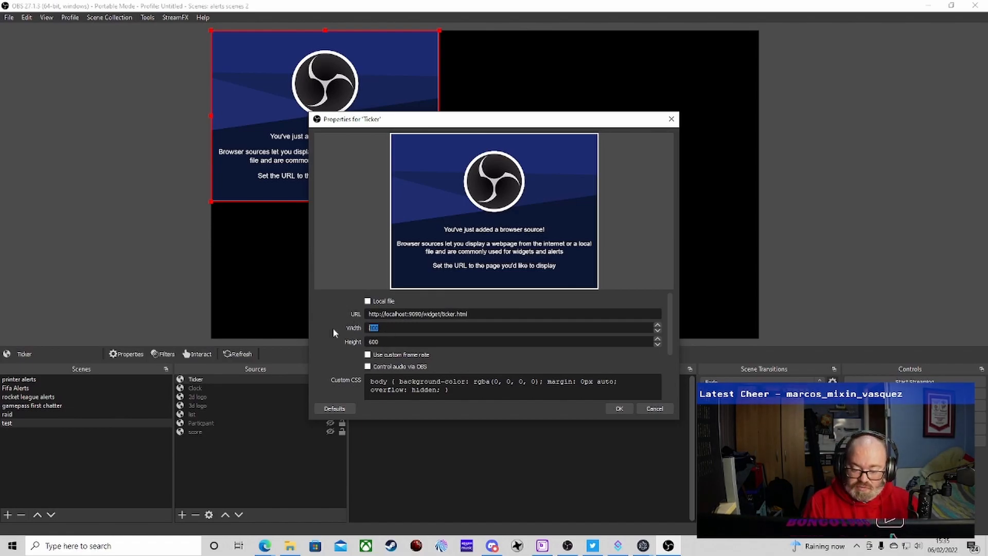
type("1920")
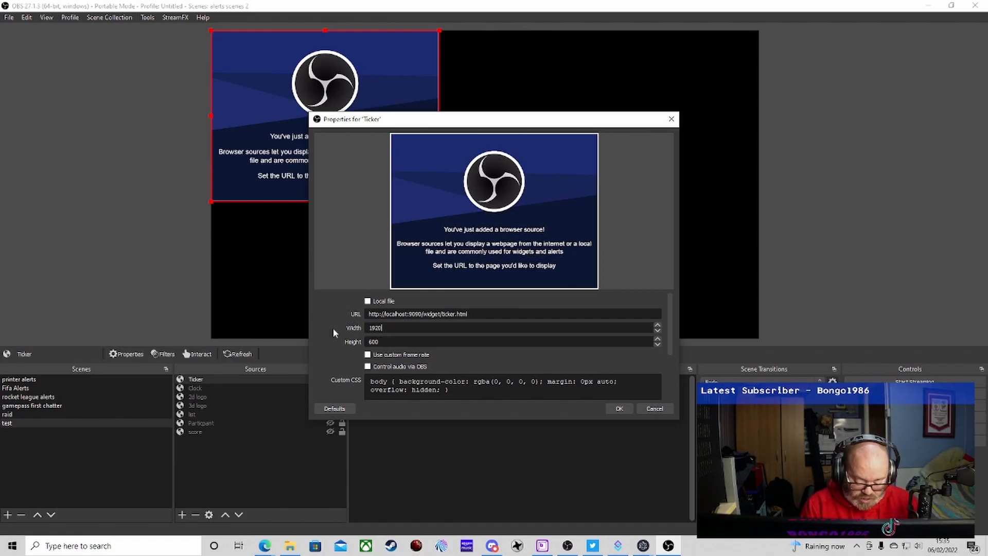
key("Tab")
type("1080")
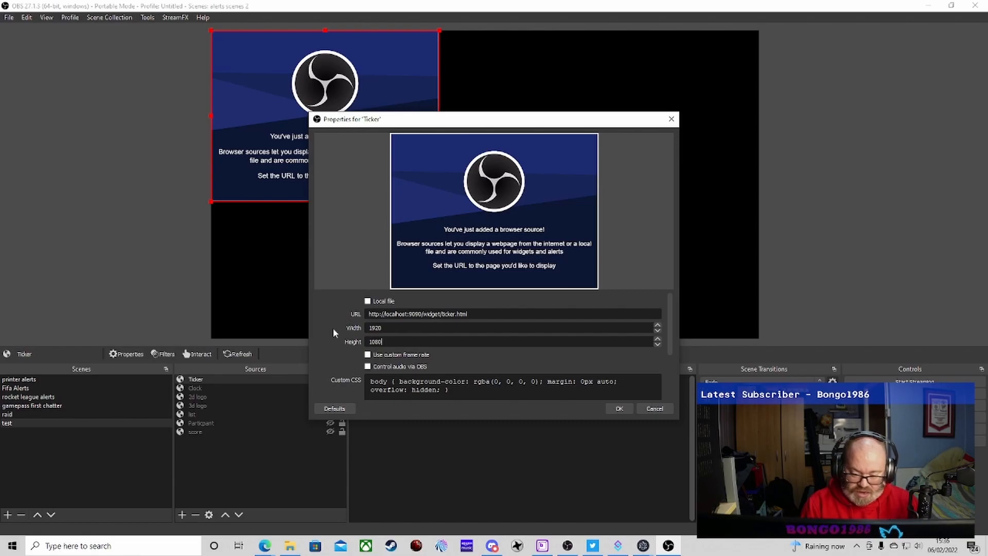
left_click(616, 408)
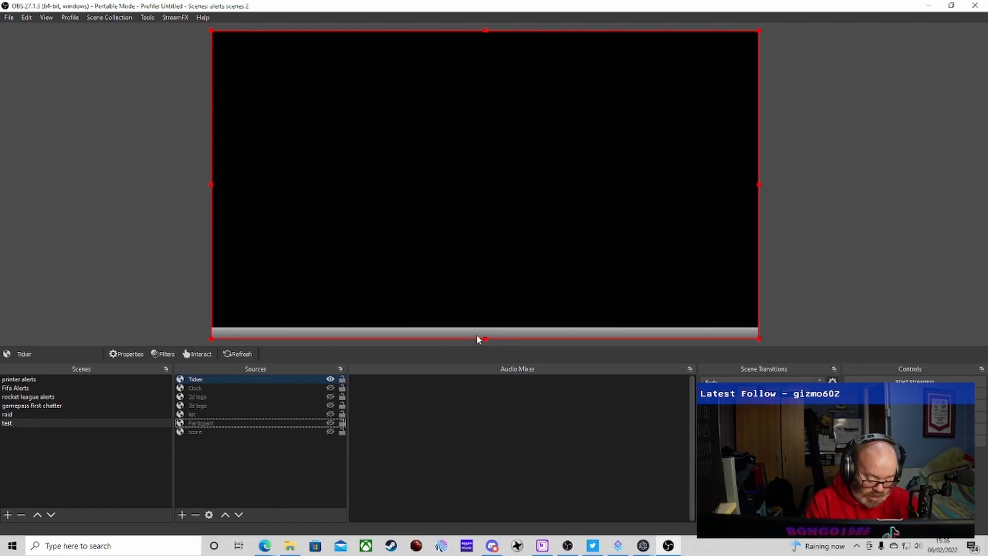
Switch to Overstream Studio's Ticker settings window, move it over the OBS preview and reapply the ticker content.
mouse_move(651, 549)
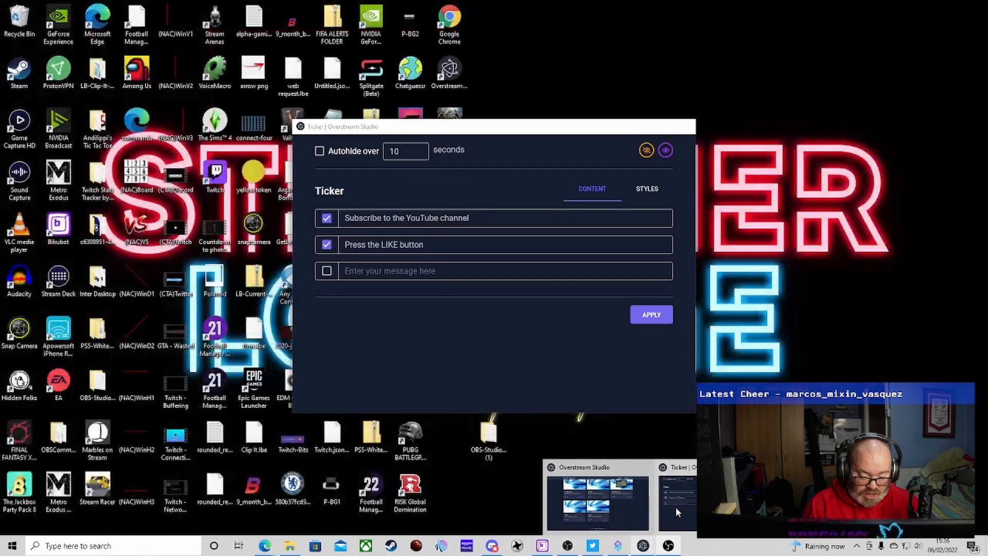
left_click(675, 508)
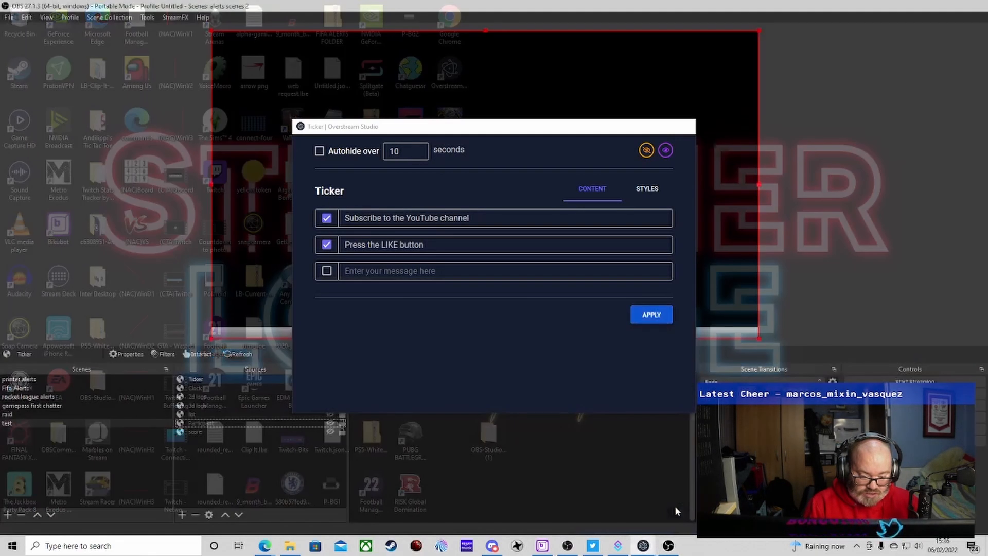
left_click_drag(568, 132, 605, 18)
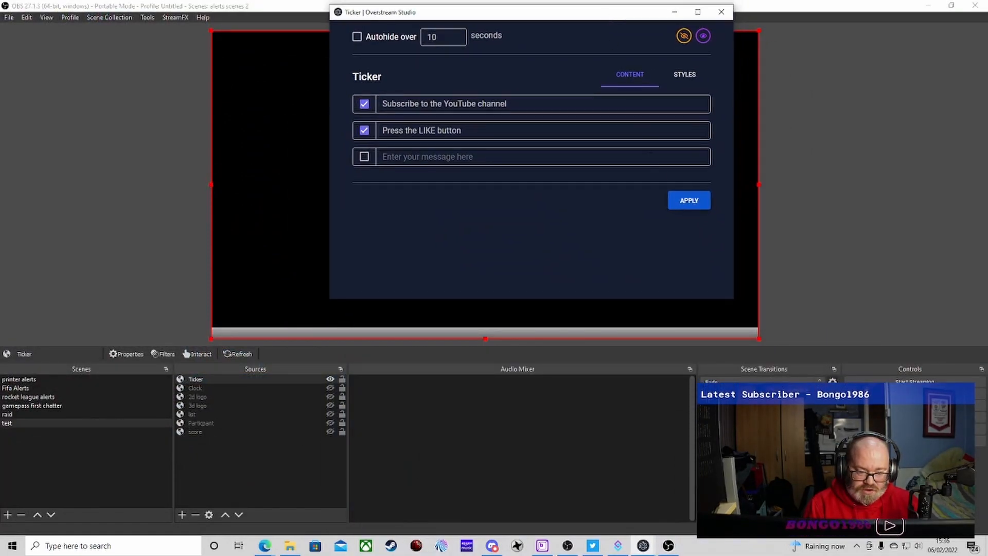
left_click(679, 205)
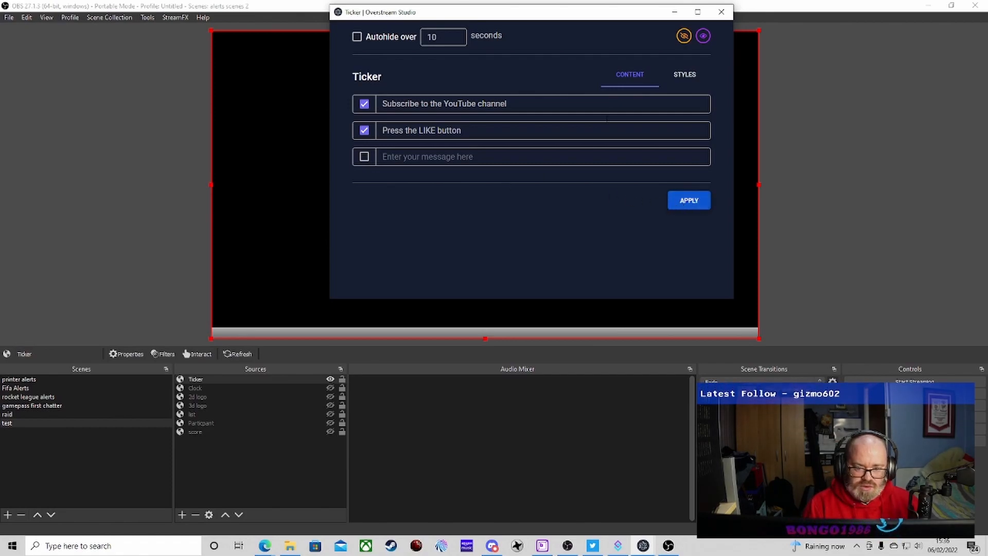
Set the ticker's height to 80 px, apply the styles and reapply the message content.
left_click(671, 75)
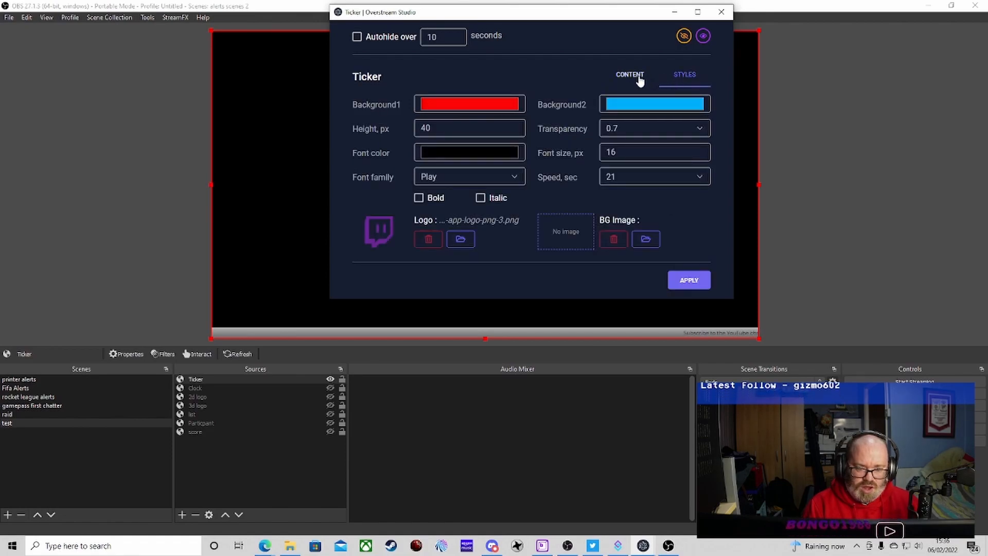
left_click(683, 282)
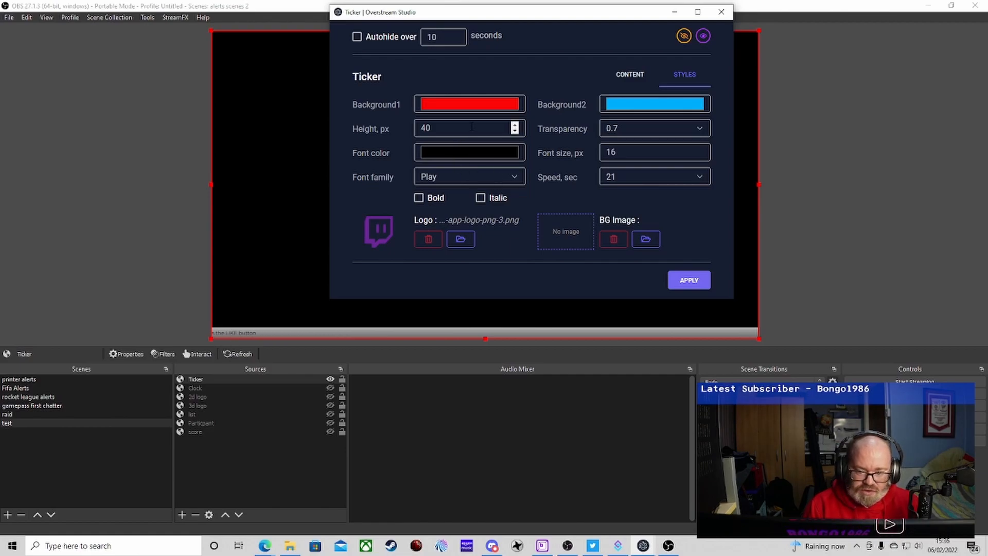
left_click(514, 125)
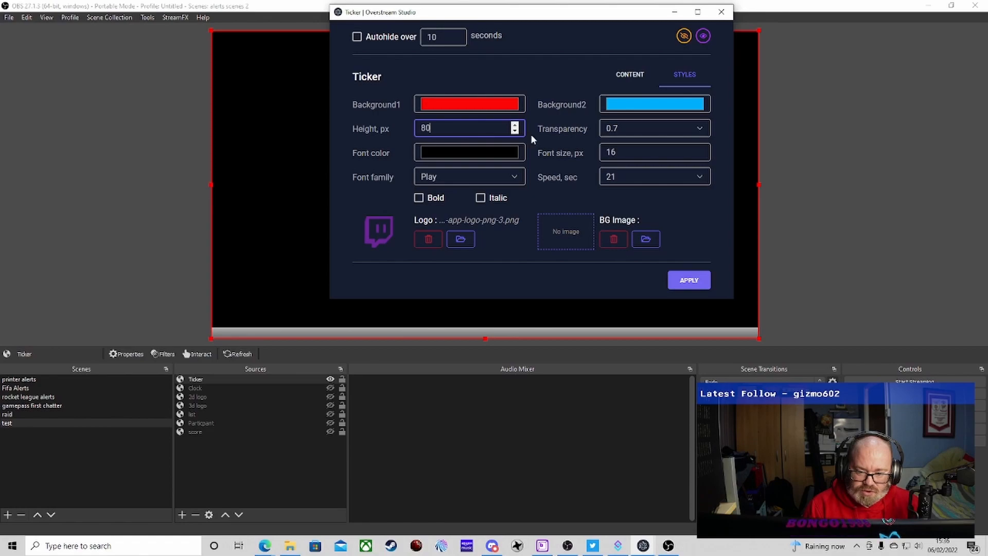
left_click(689, 280)
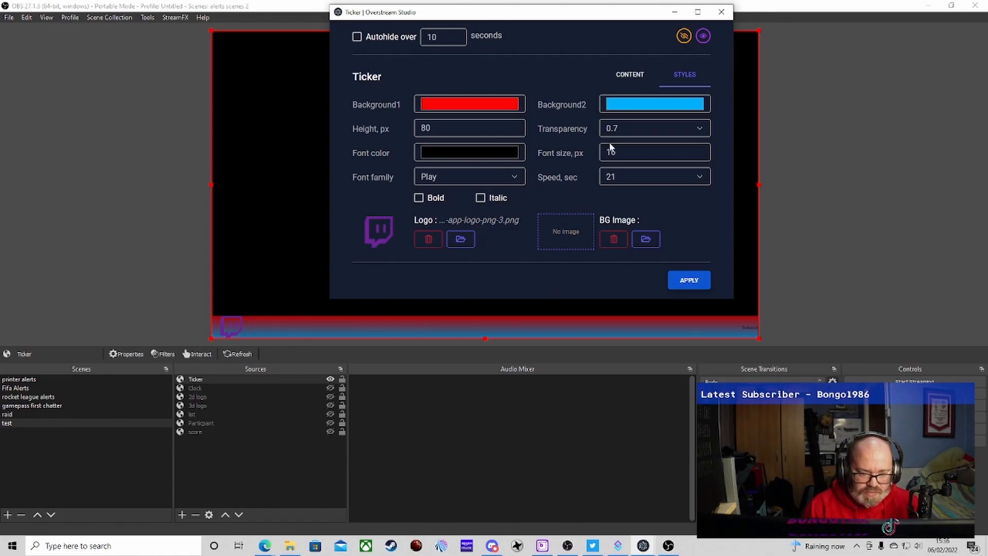
left_click(629, 75)
left_click(694, 206)
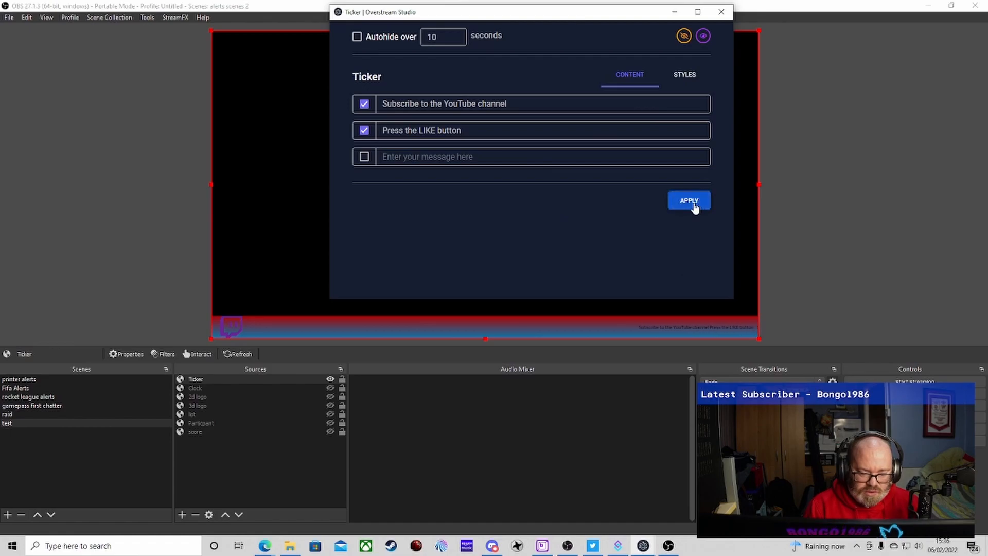
Set the ticker's font size to 50 px and apply the styles.
left_click(699, 80)
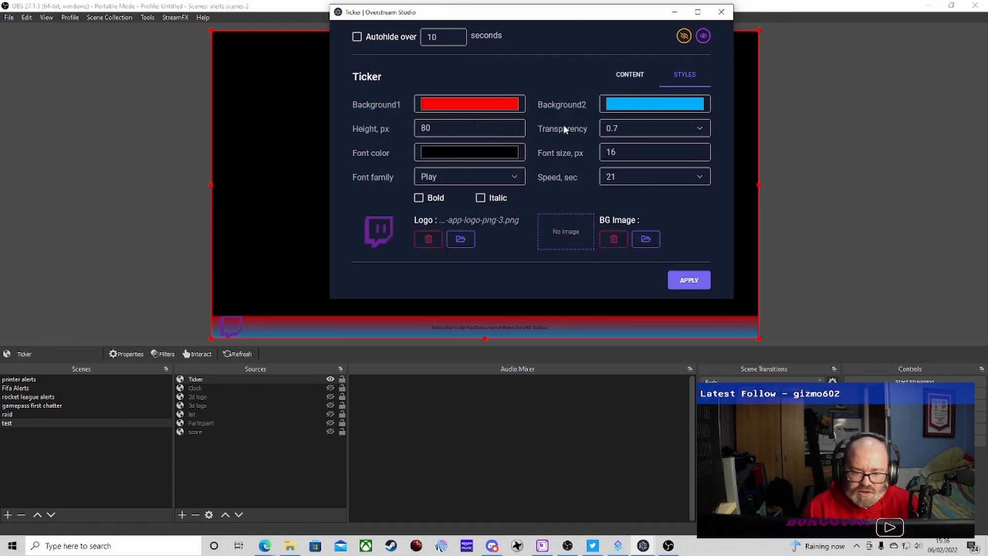
left_click_drag(621, 152, 585, 149)
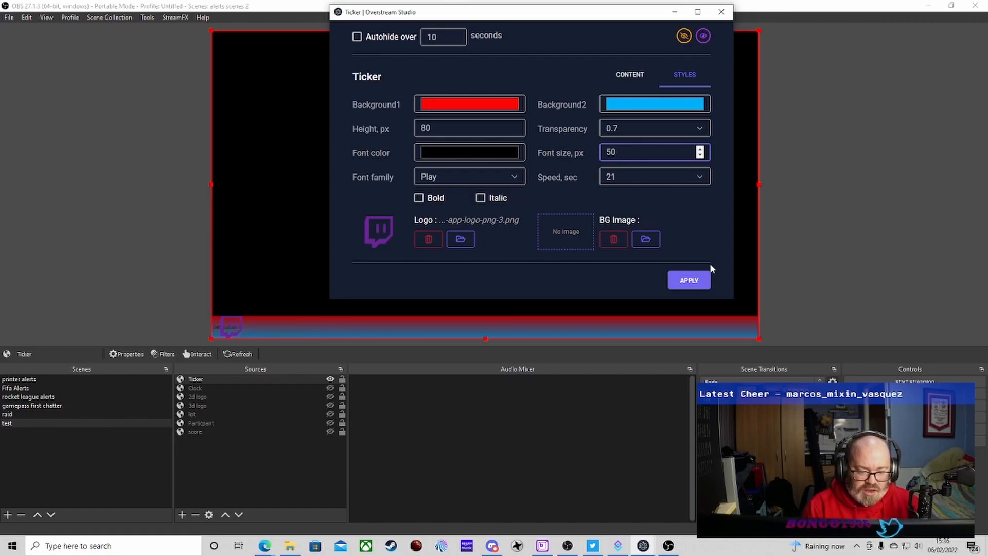
left_click(698, 278)
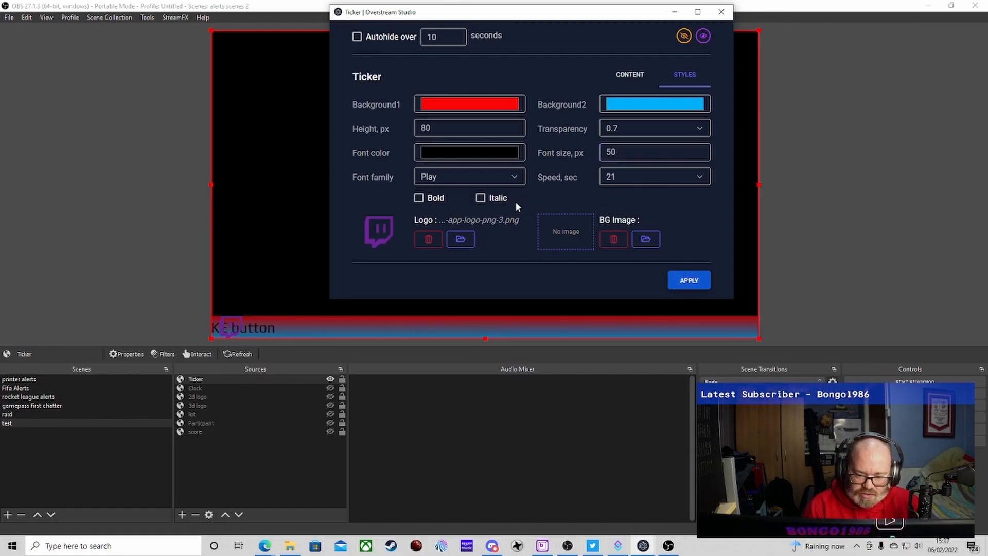
Make the ticker text bold and italic, applying the styles after each change.
left_click(419, 198)
left_click(689, 282)
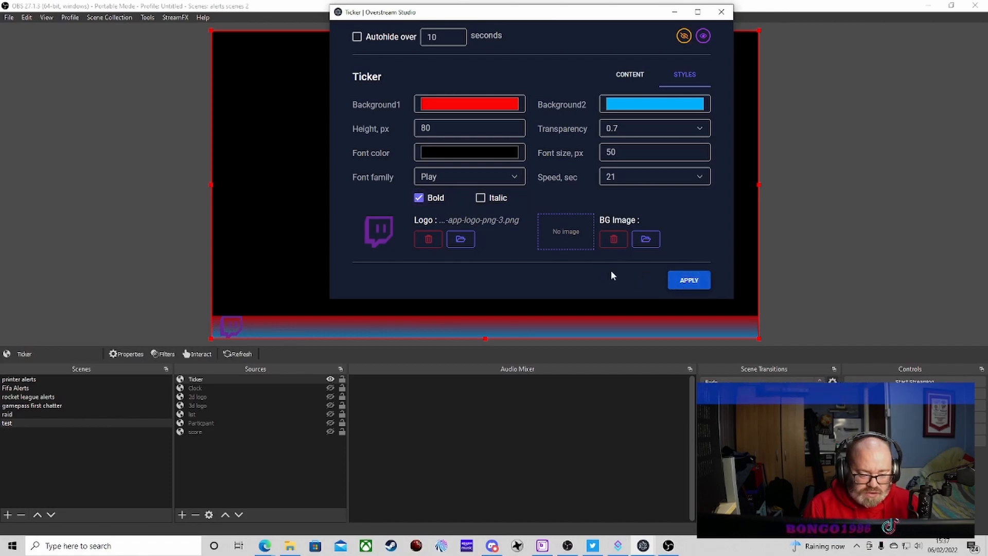
left_click(480, 199)
left_click(689, 282)
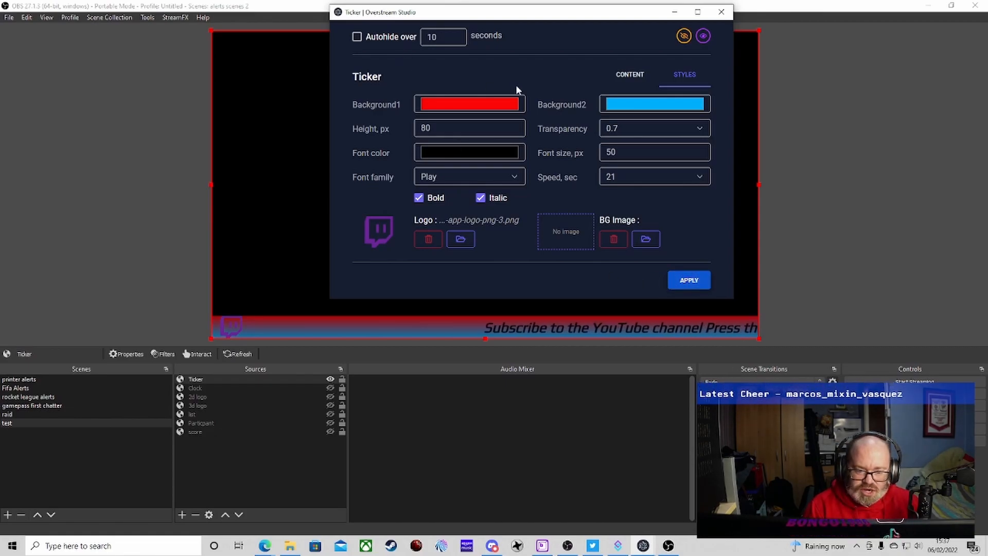
Disable the "Subscribe to the YouTube channel" message and apply the content, and re-enable that message with the content applied again.
left_click(640, 77)
left_click(364, 104)
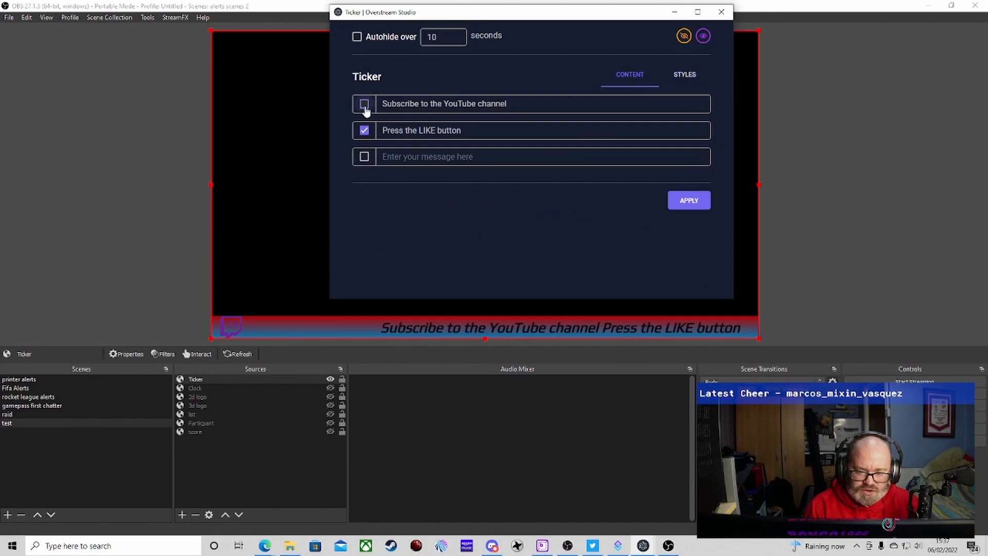
left_click(690, 201)
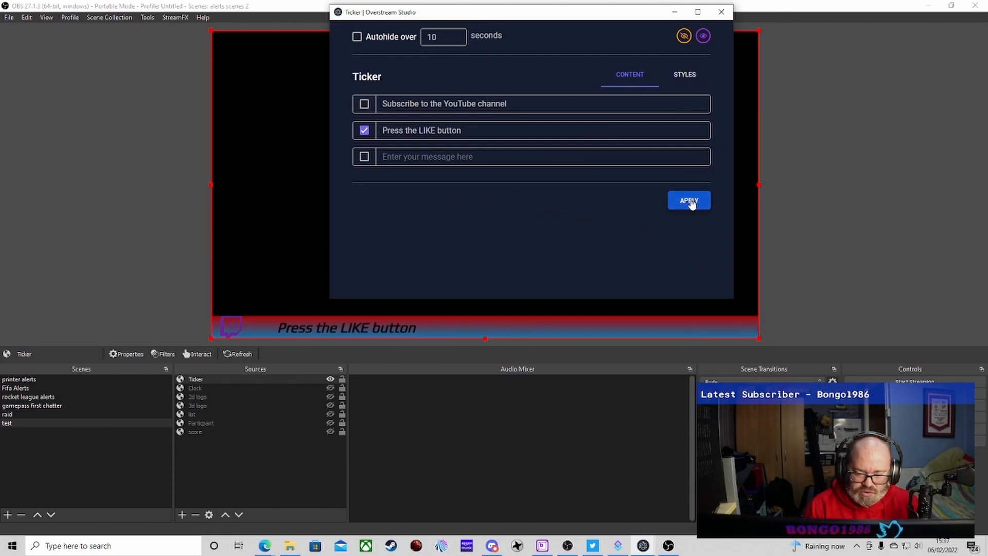
left_click(363, 103)
left_click(674, 204)
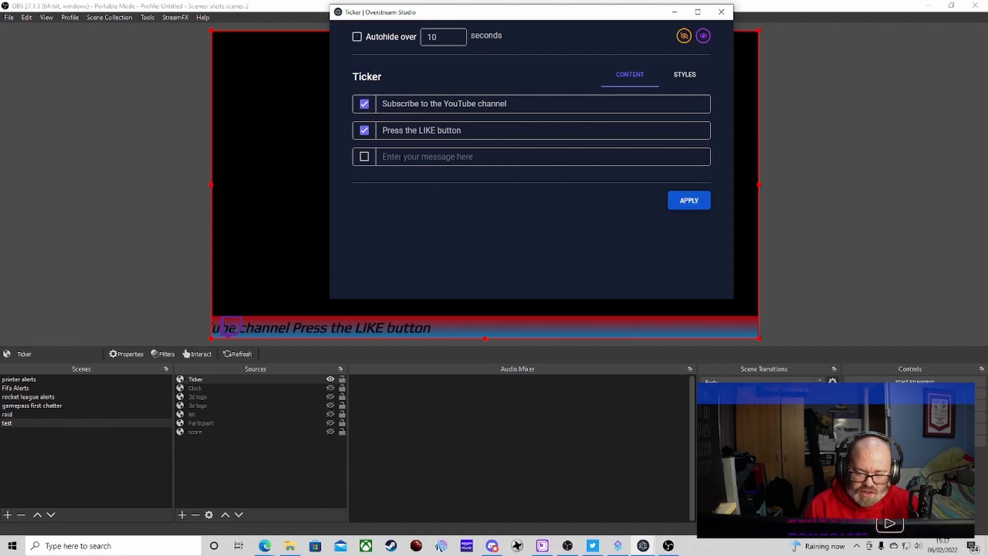
Disable the "Press the LIKE button" message and return to the ticker's style settings.
left_click(364, 131)
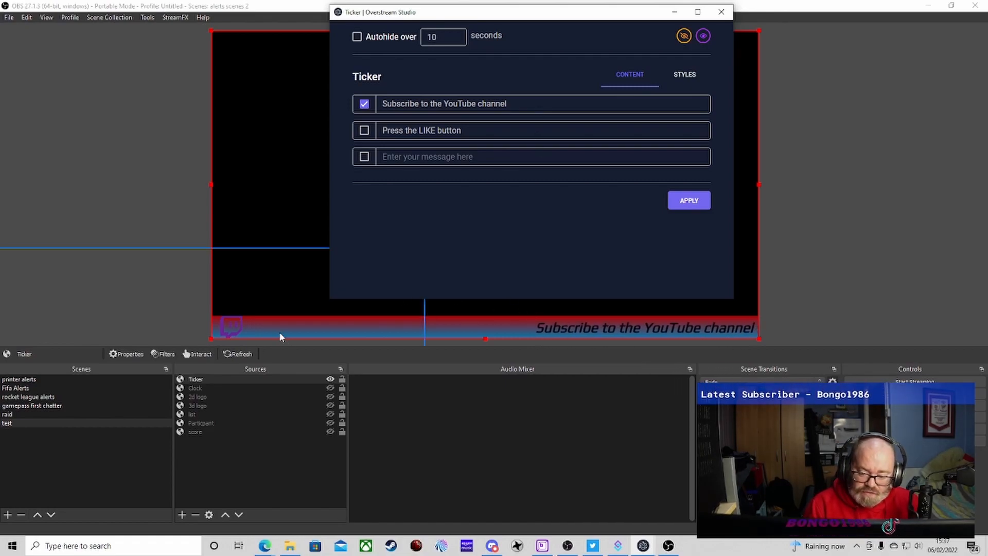
left_click(685, 74)
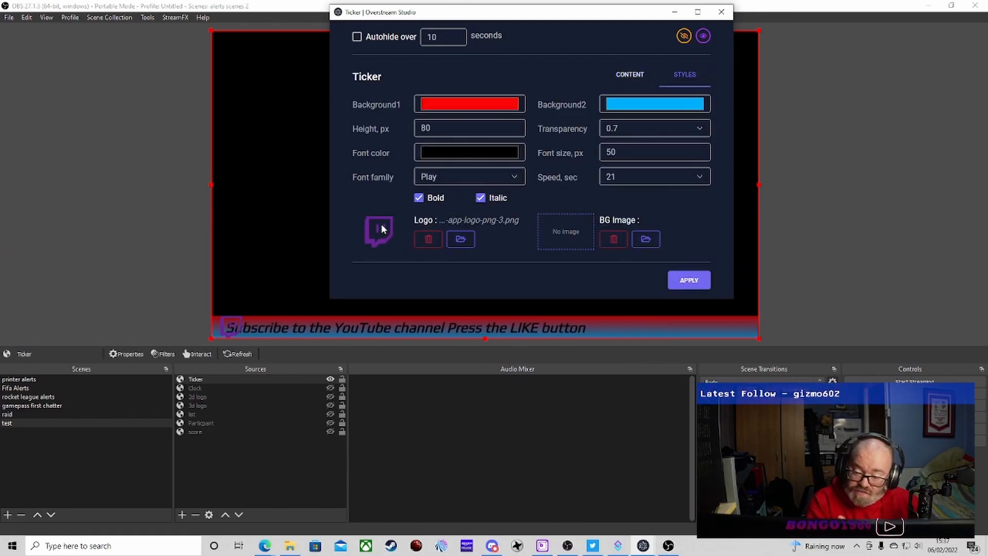
Show the 2d logo source in the OBS test scene and reposition it above the ticker bar.
left_click(330, 396)
mouse_move(380, 263)
left_mouse_down()
mouse_move(357, 278)
mouse_move(387, 252)
mouse_move(392, 266)
mouse_move(412, 256)
mouse_move(298, 329)
mouse_move(393, 215)
mouse_move(490, 129)
mouse_move(517, 124)
mouse_move(422, 222)
mouse_move(289, 316)
mouse_move(288, 331)
mouse_move(263, 331)
mouse_move(347, 222)
mouse_move(401, 186)
left_mouse_up()
left_click(409, 255)
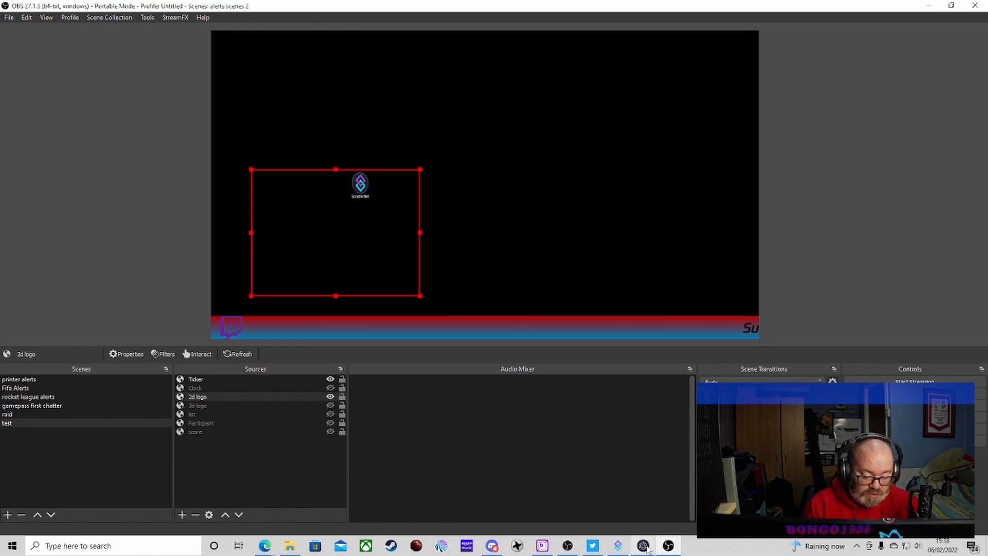
In the Ticker settings window, enable autohide over 10 seconds and apply the content, and hide and reshow the ticker.
mouse_move(644, 546)
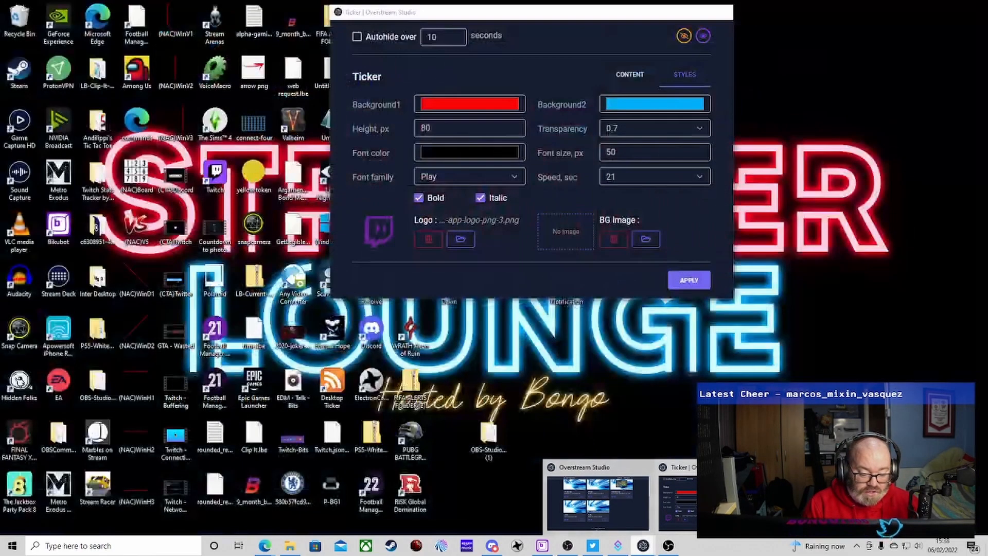
left_click(695, 497)
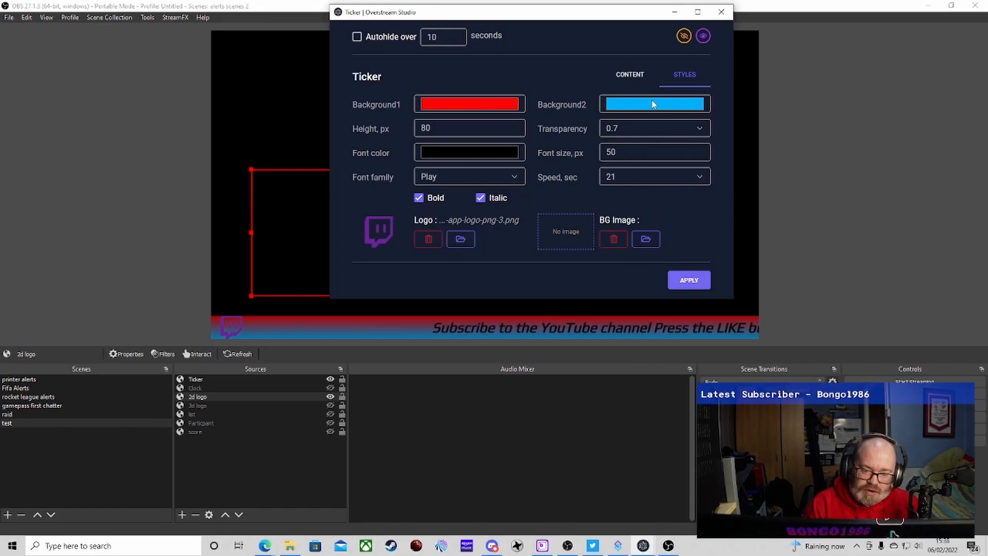
left_click(640, 82)
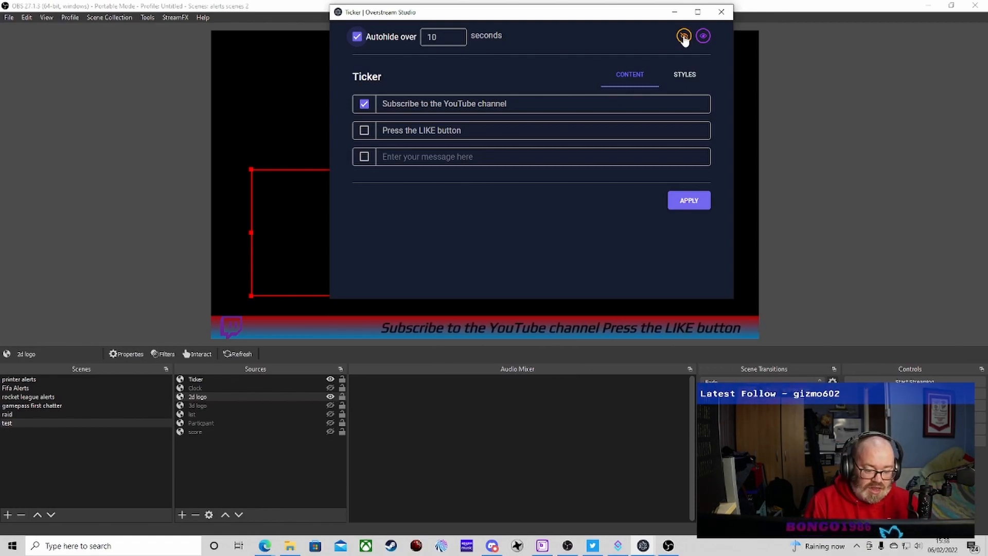
left_click(700, 200)
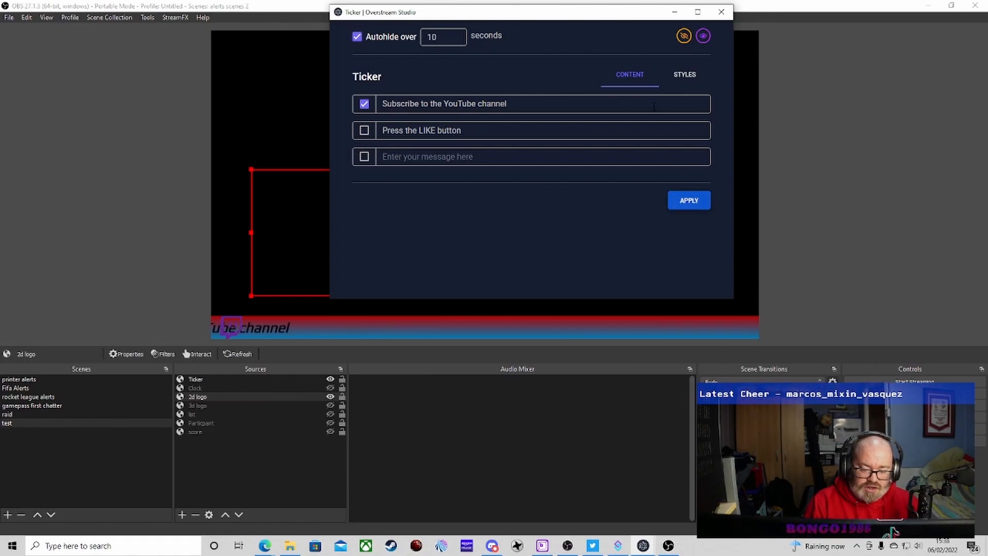
left_click(685, 37)
left_click(704, 36)
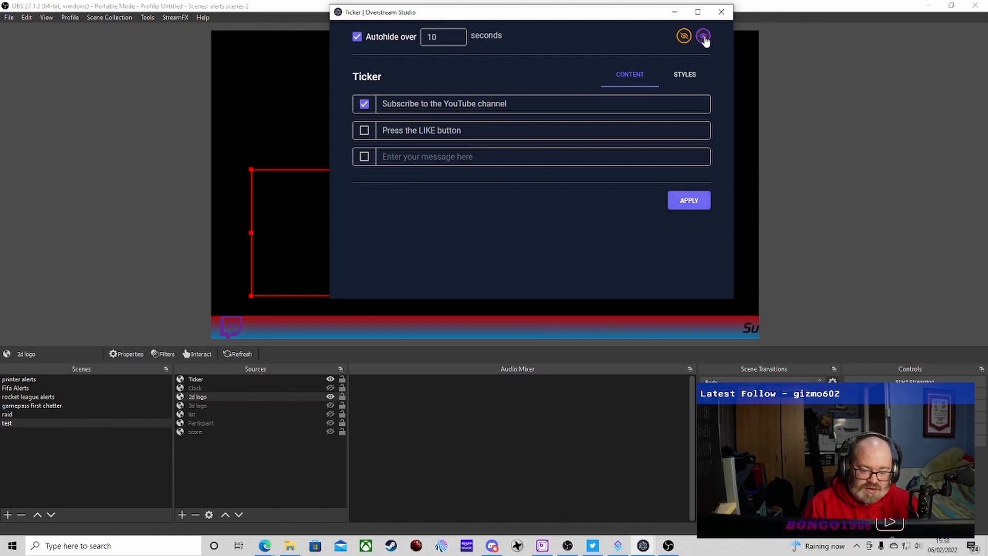